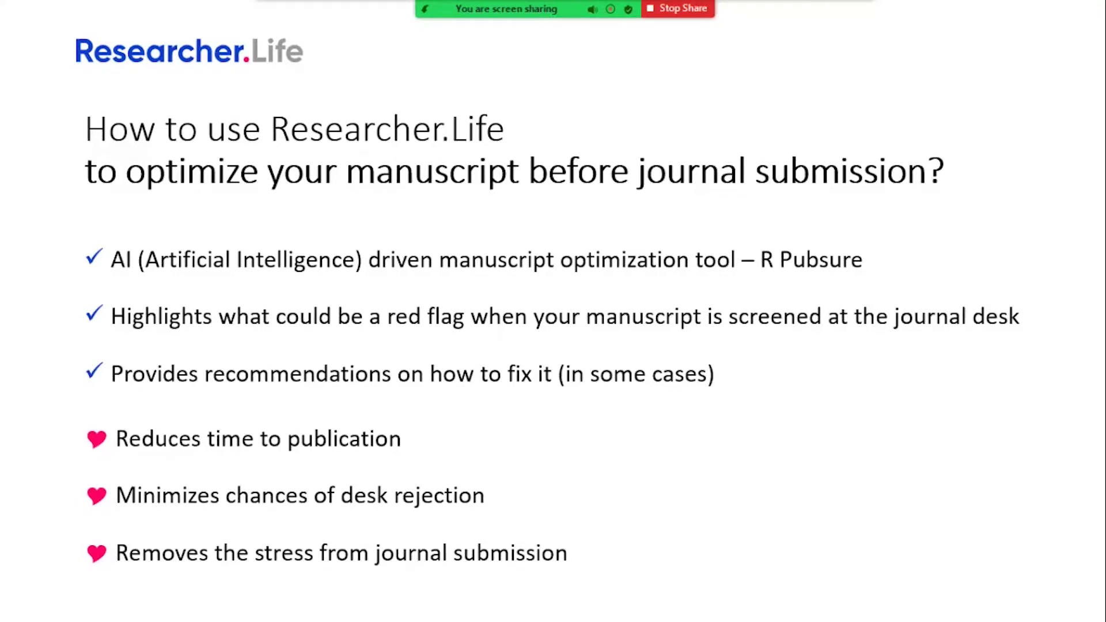
Leave the PowerPoint slide show and switch to the Researcher.Life dashboard in Firefox
key("alt+Tab")
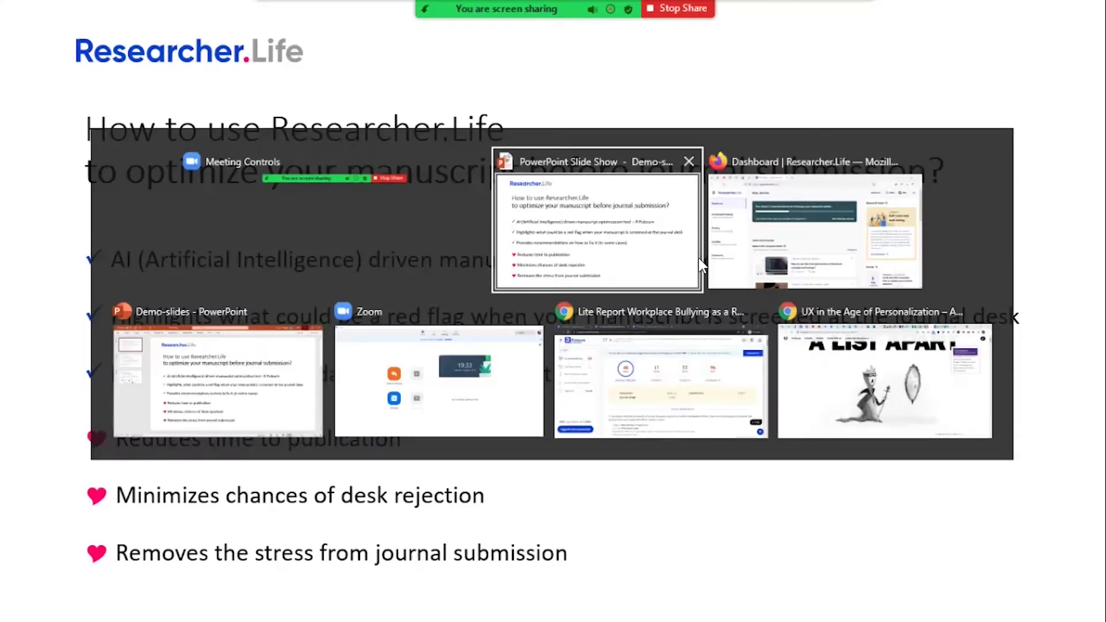
left_click(829, 246)
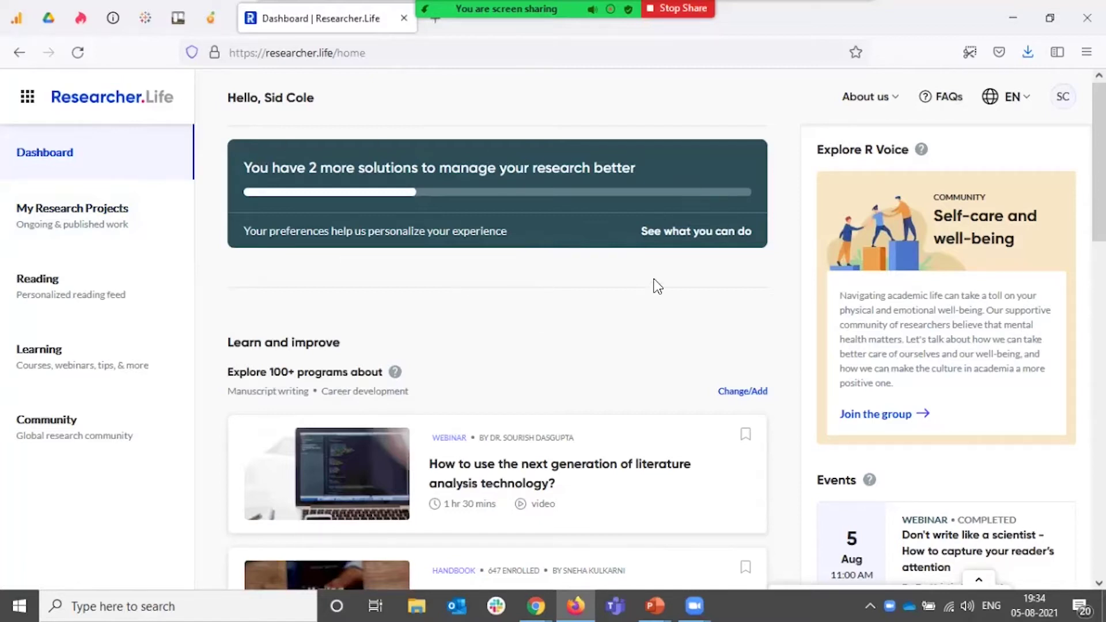
Upload pl_Demo_File_Medicine_PubSure.docx as a manuscript to check and submit it
left_click(499, 239)
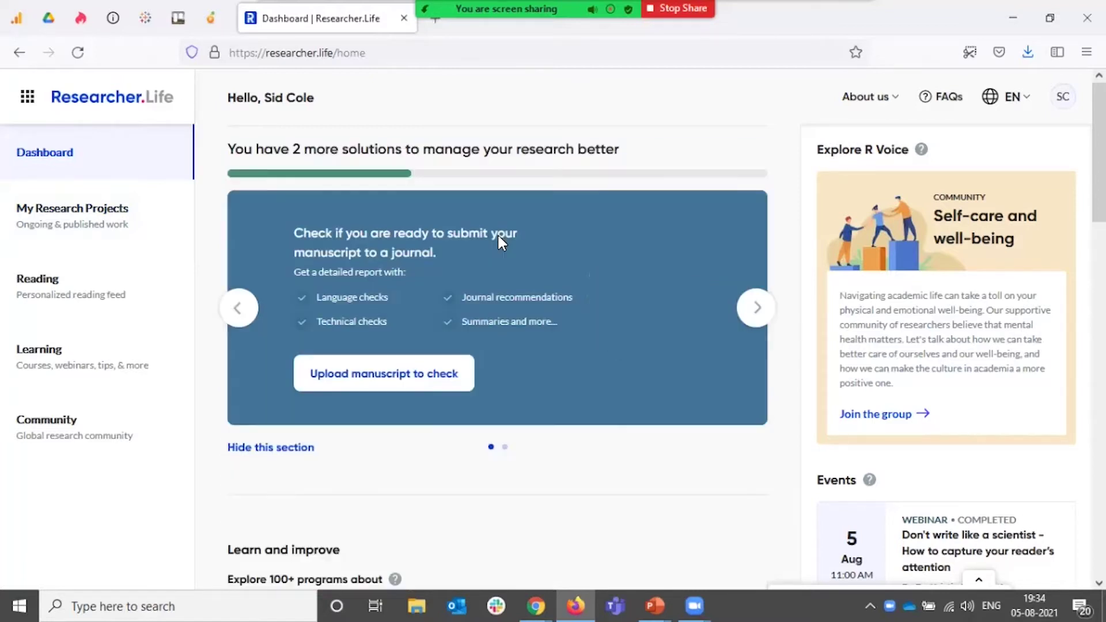
left_click(445, 371)
left_click(548, 430)
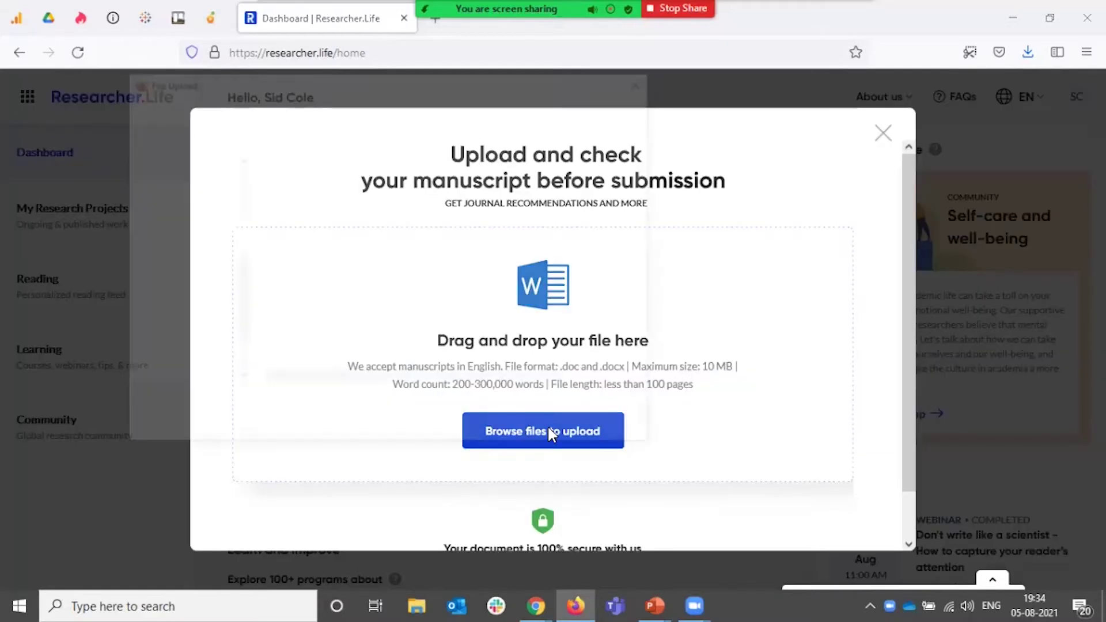
left_click(344, 240)
left_click(546, 433)
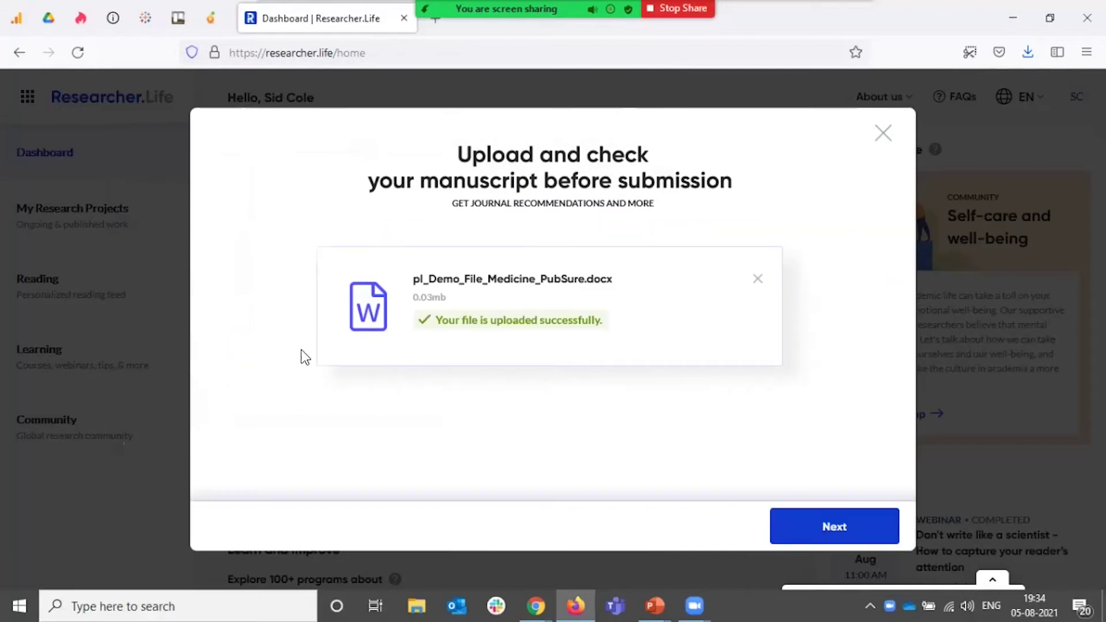
left_click(815, 537)
Follow the report generation and return to the Researcher.Life dashboard
scroll(501, 390, "down", 7)
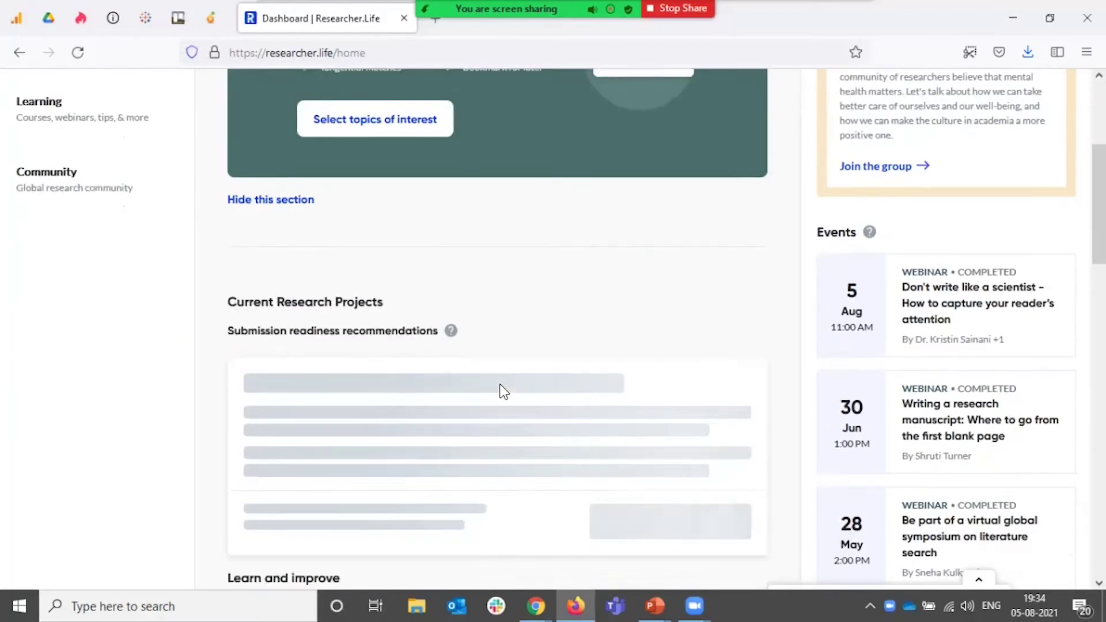
scroll(637, 431, "up", 1)
scroll(637, 431, "down", 1)
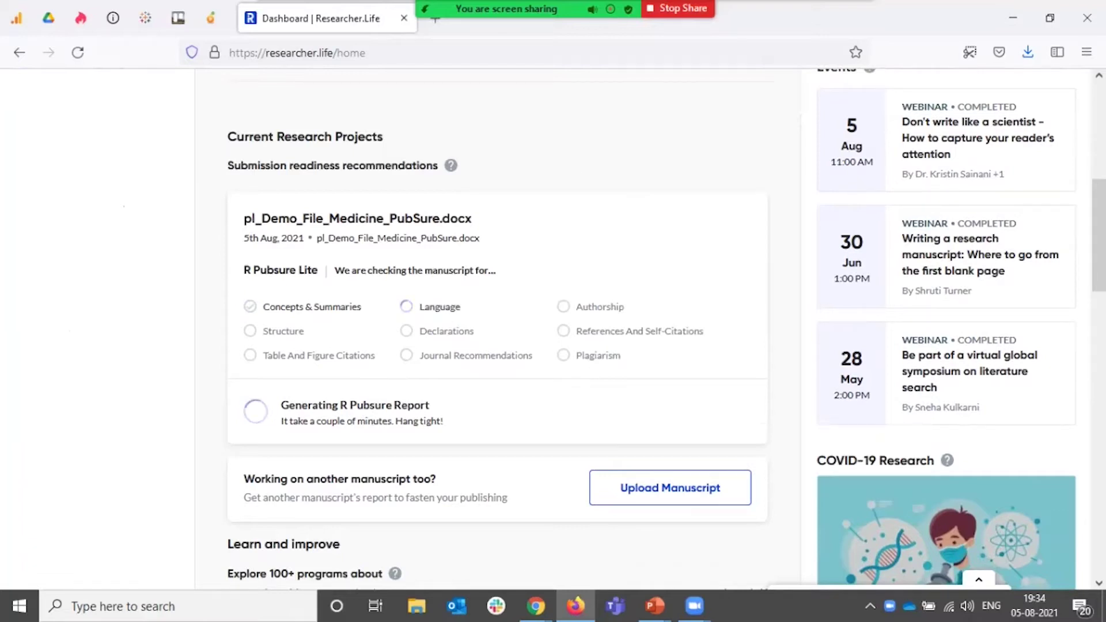
mouse_move(536, 606)
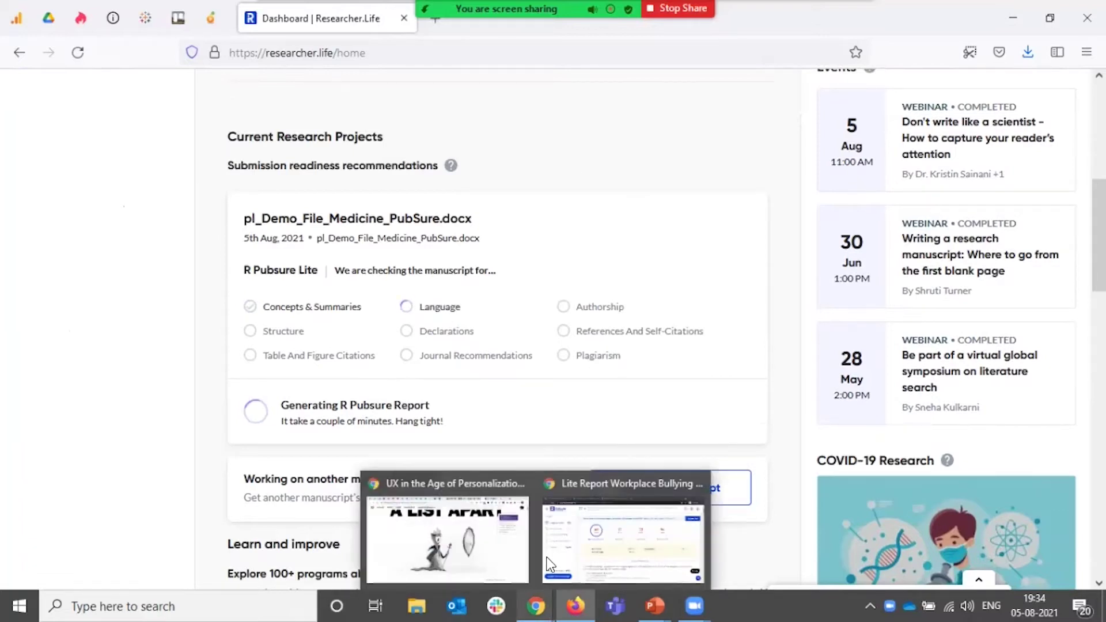
left_click(622, 530)
left_click(137, 11)
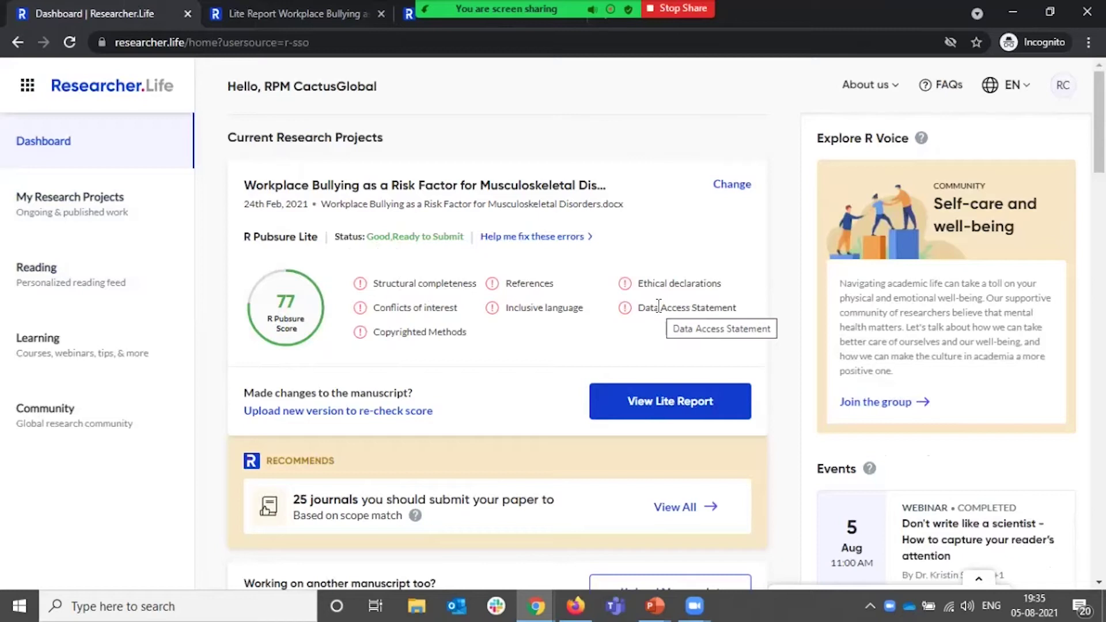
Open the full Lite Report for the Workplace Bullying manuscript scored 77
left_click(652, 409)
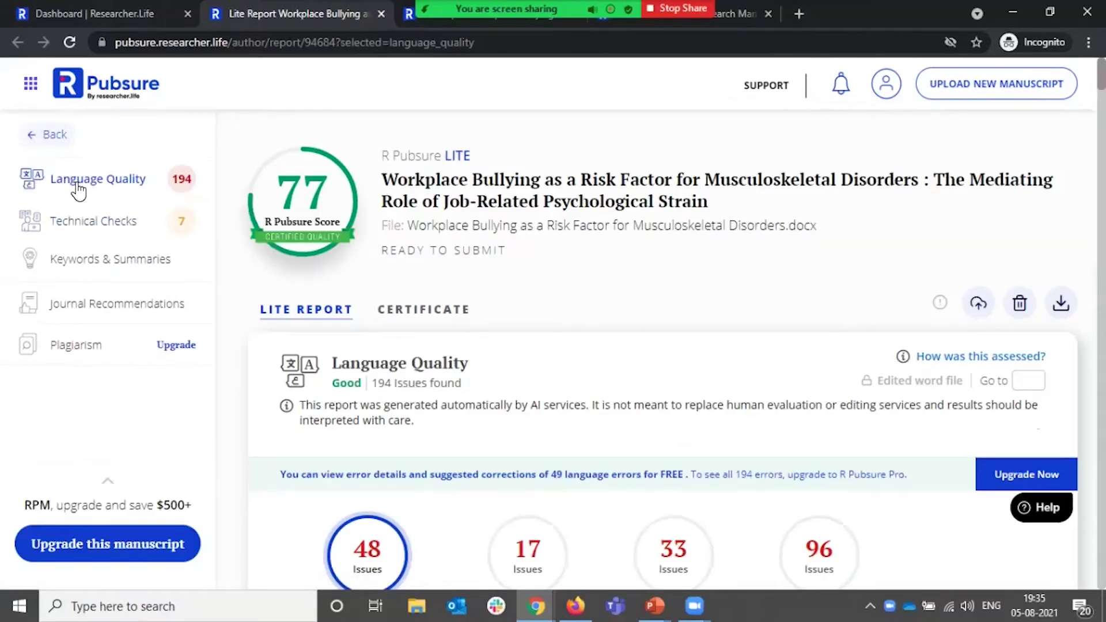
Scroll through the 194 Language Quality issues and error suggestions, then show Technical Checks
scroll(807, 288, "down", 2)
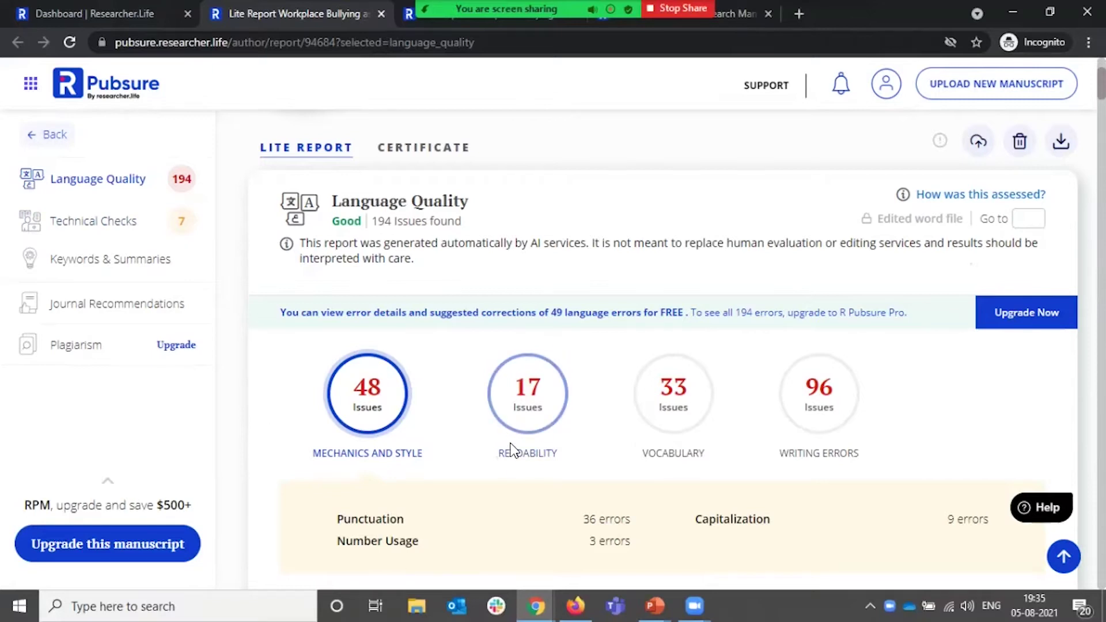
scroll(511, 451, "down", 1)
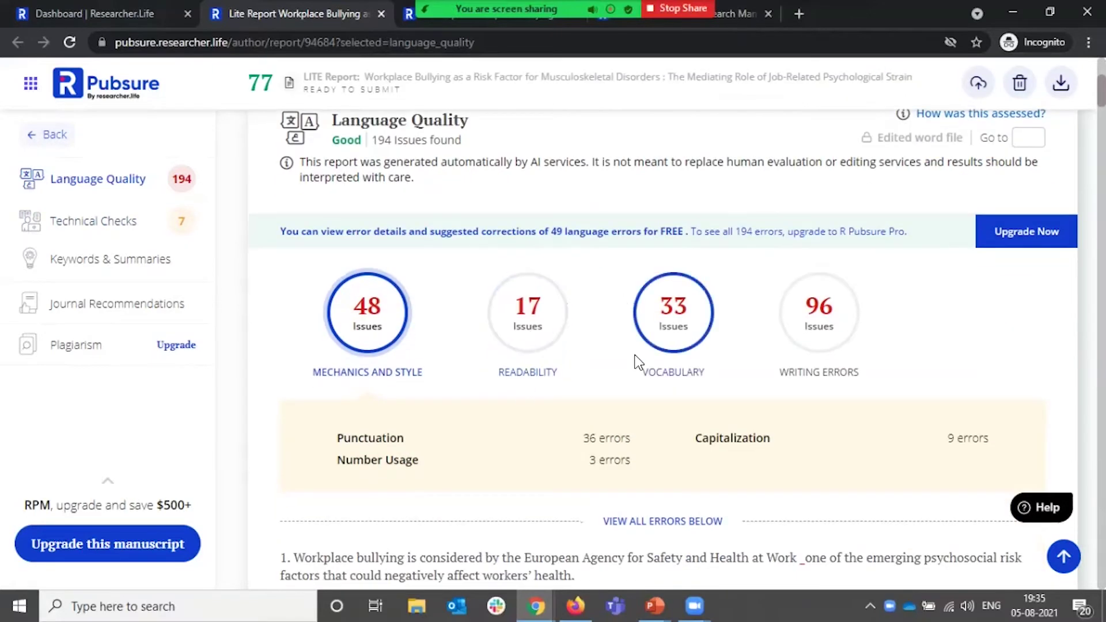
scroll(830, 325, "down", 5)
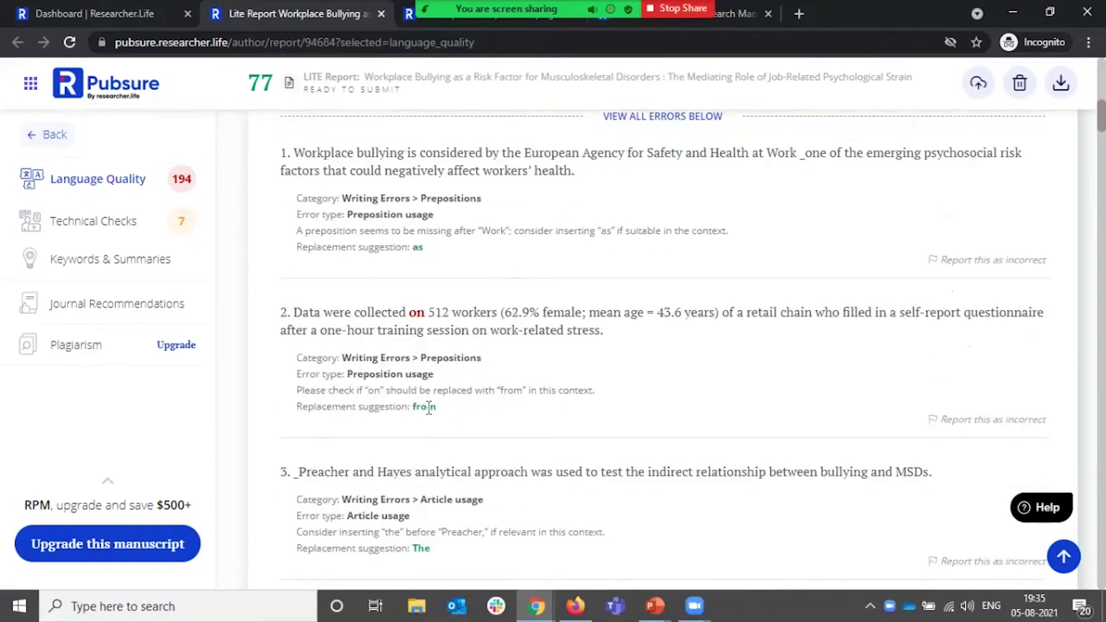
scroll(429, 410, "up", 10)
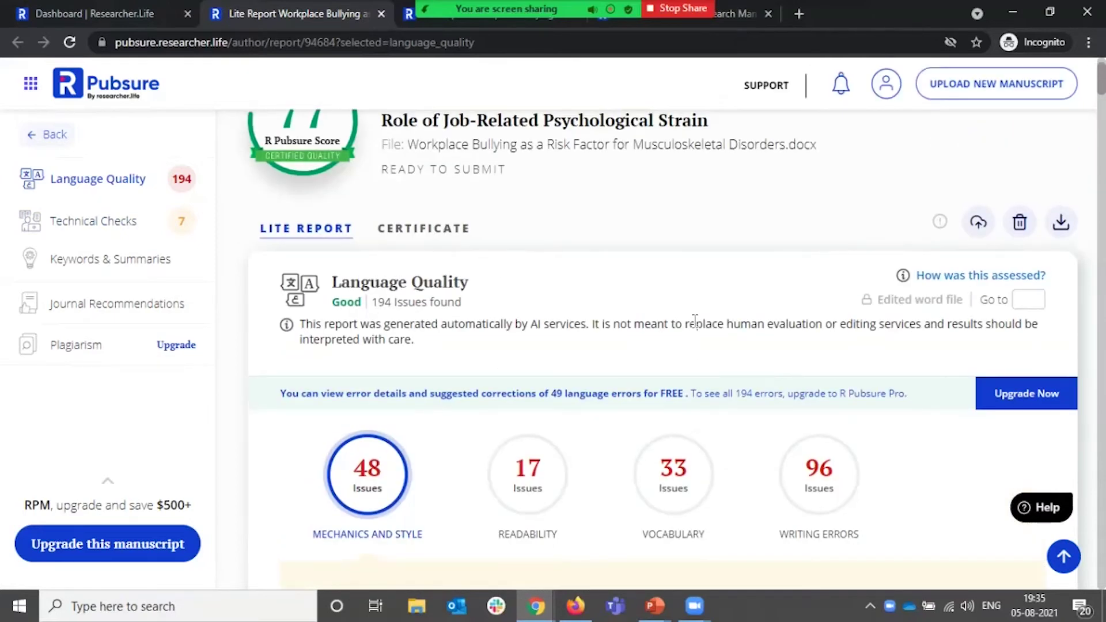
scroll(541, 370, "down", 10)
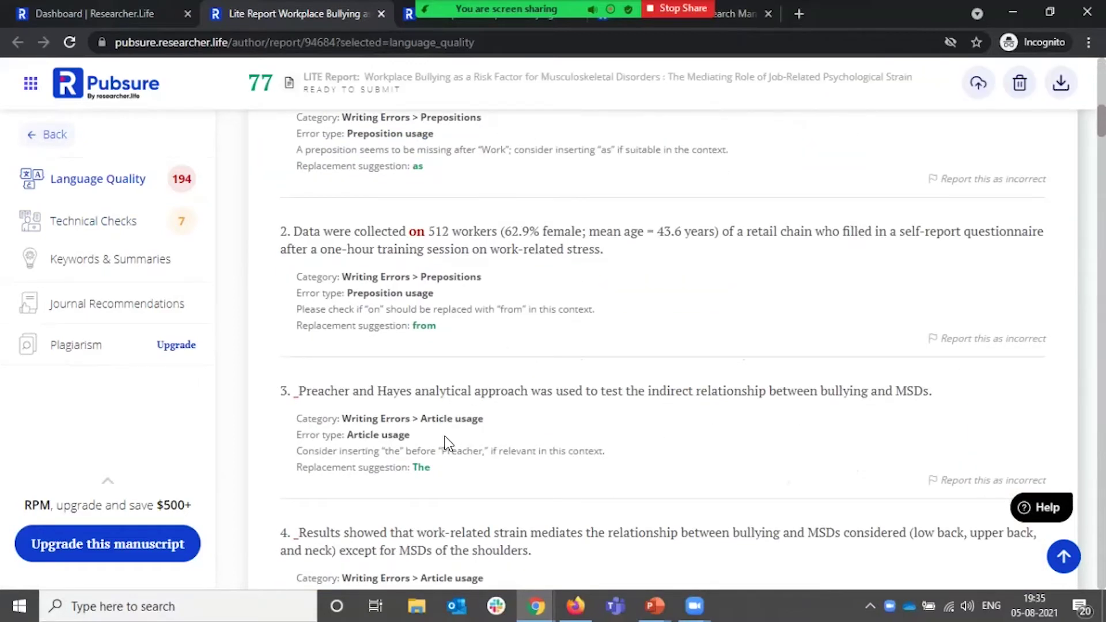
scroll(443, 416, "up", 10)
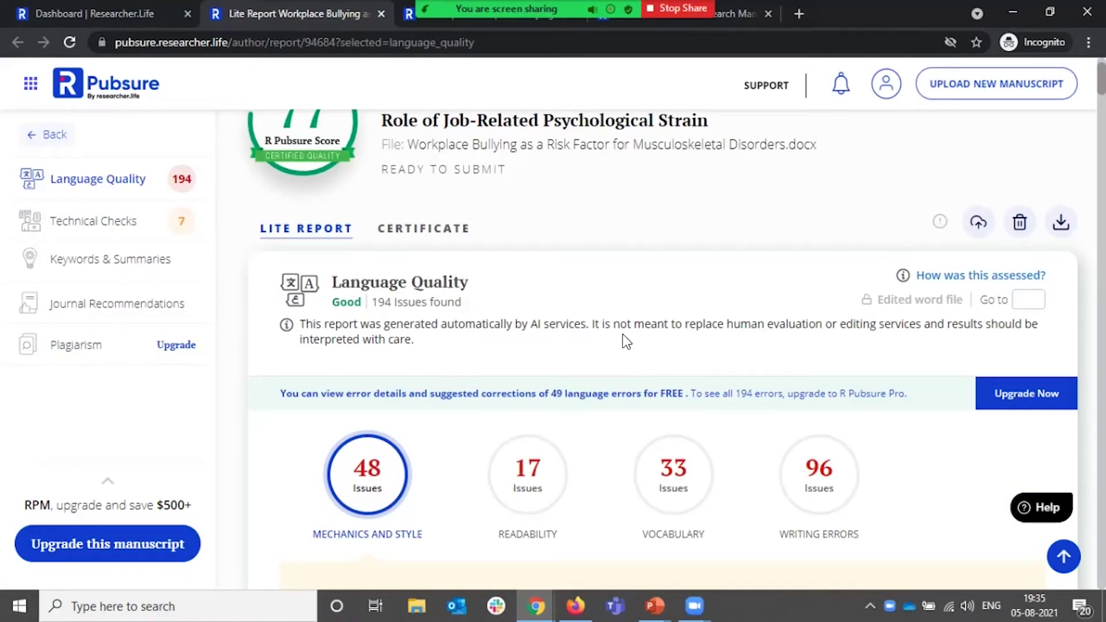
scroll(626, 343, "up", 1)
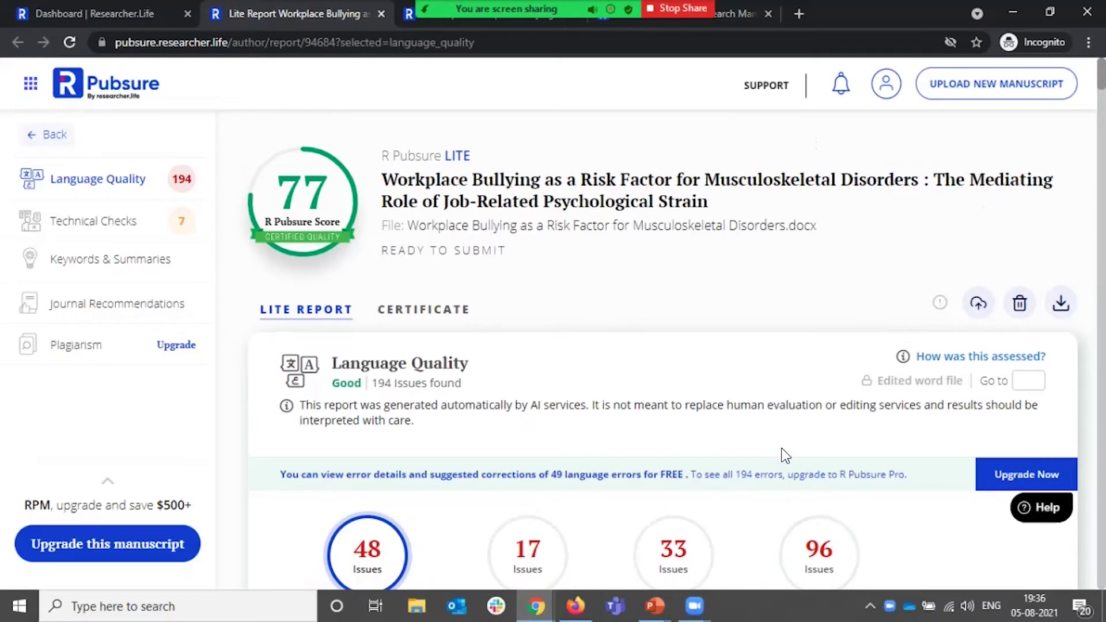
scroll(783, 449, "down", 3)
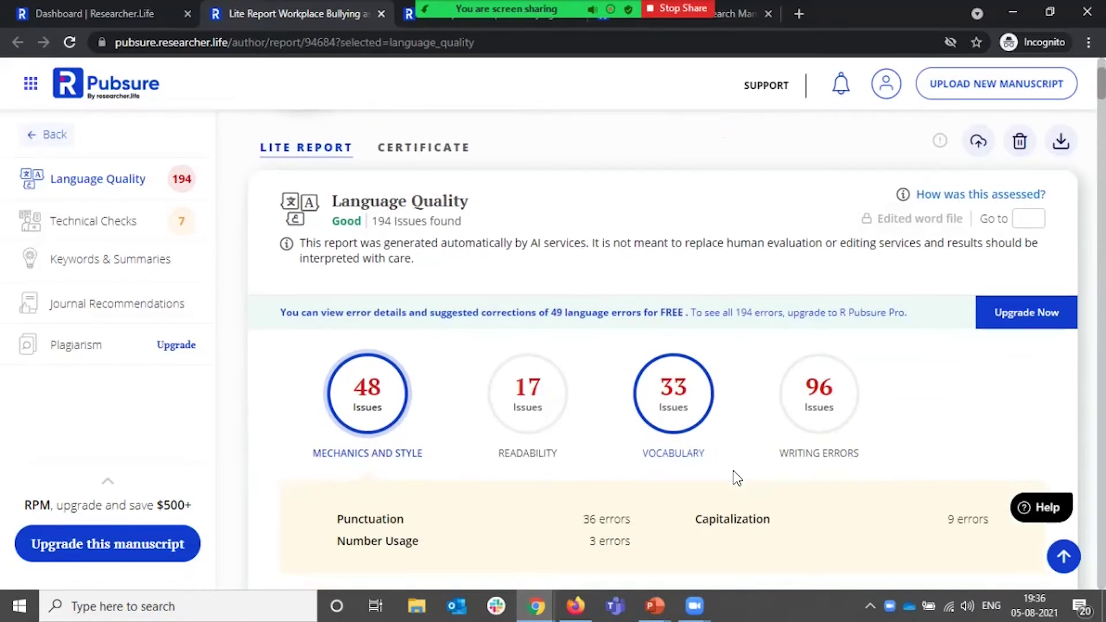
left_click(90, 225)
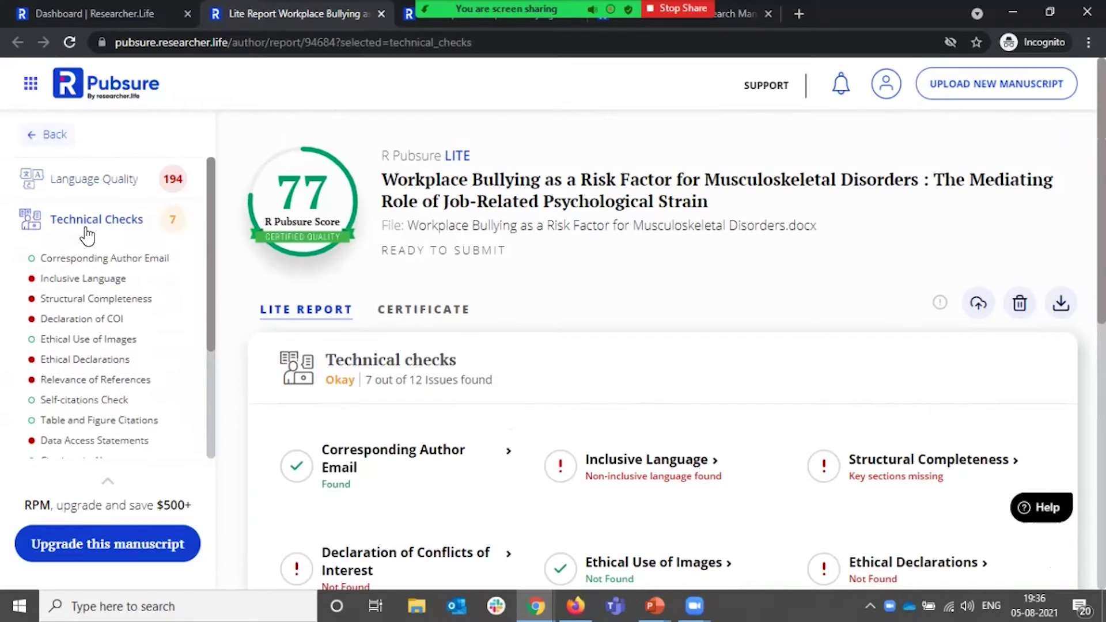
Check Data Access Statements, which reports no statement found, then move to Keywords & Summaries
scroll(80, 372, "down", 2)
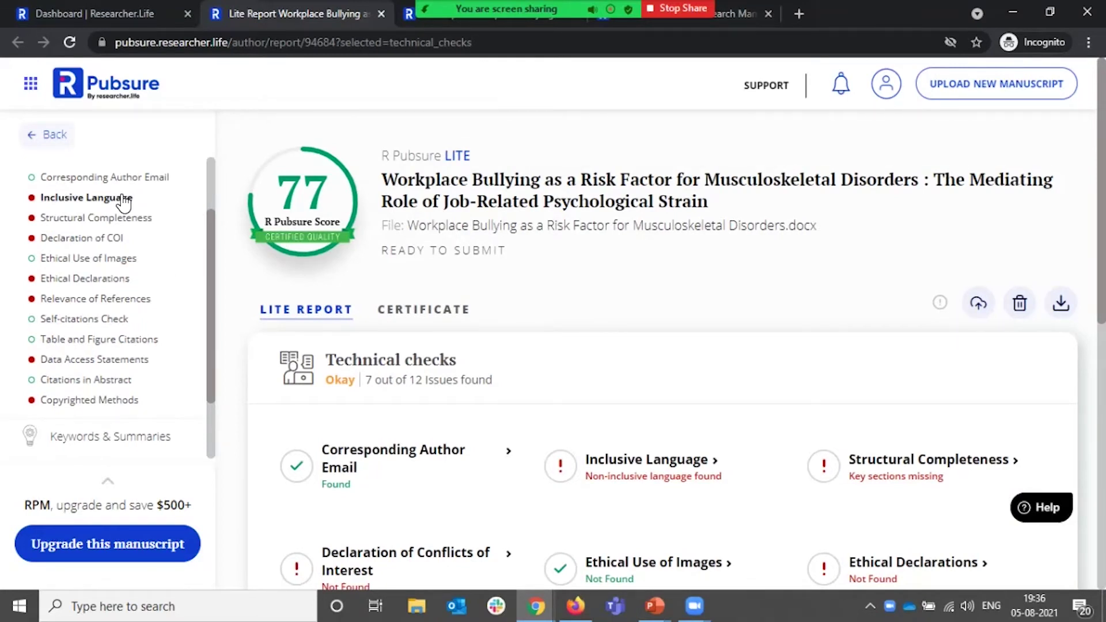
left_click(109, 360)
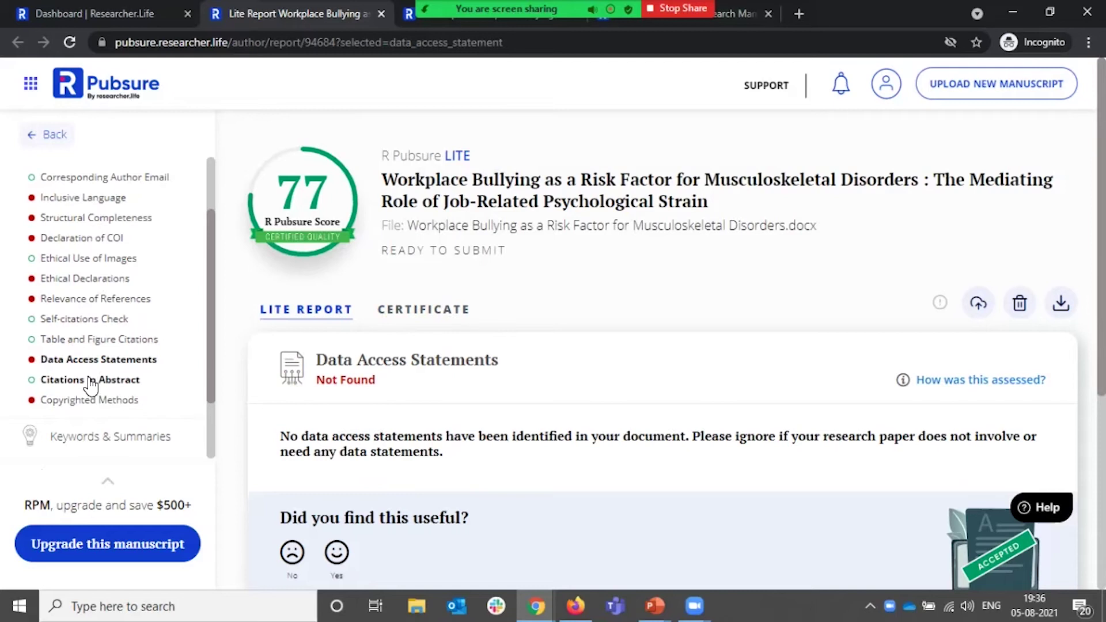
scroll(90, 380, "down", 2)
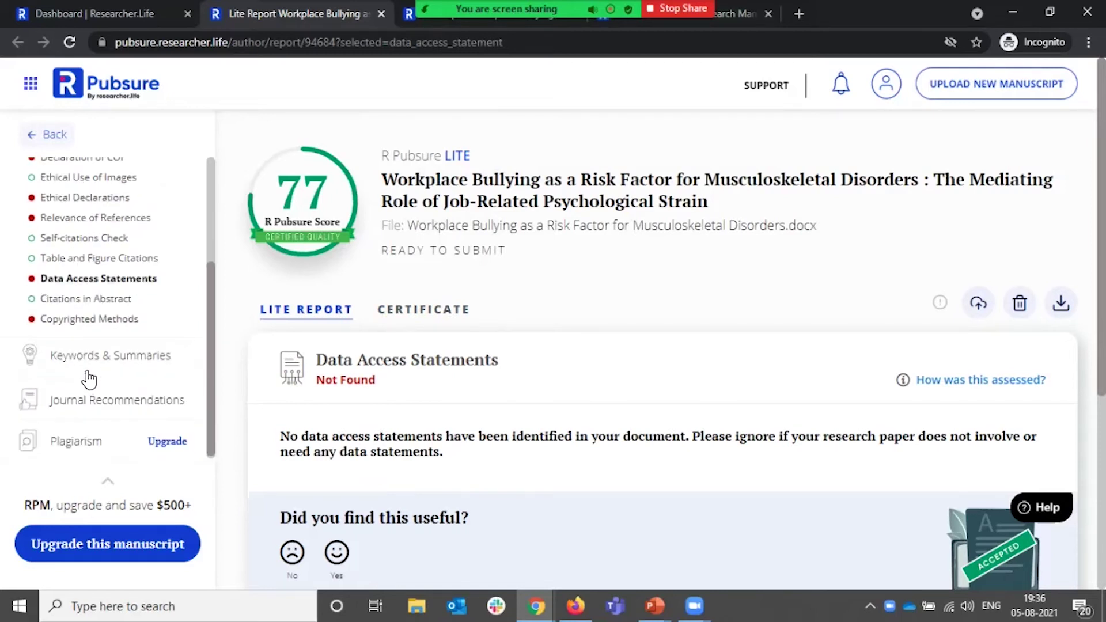
left_click(93, 366)
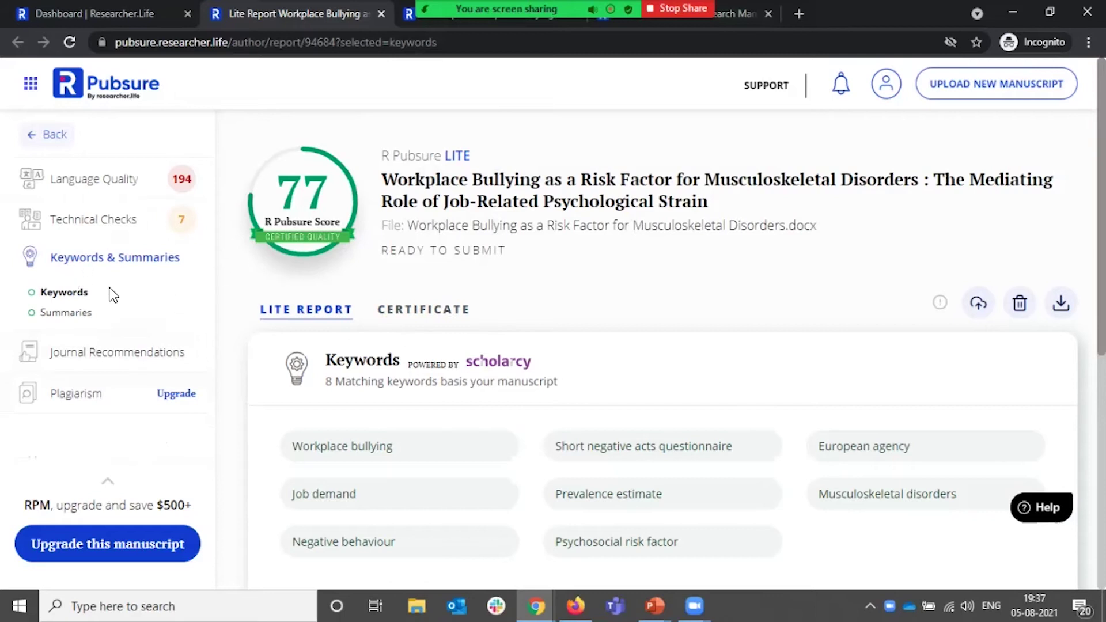
Review the eight keywords and the article summary's headline, highlights and structured summary
scroll(735, 364, "down", 3)
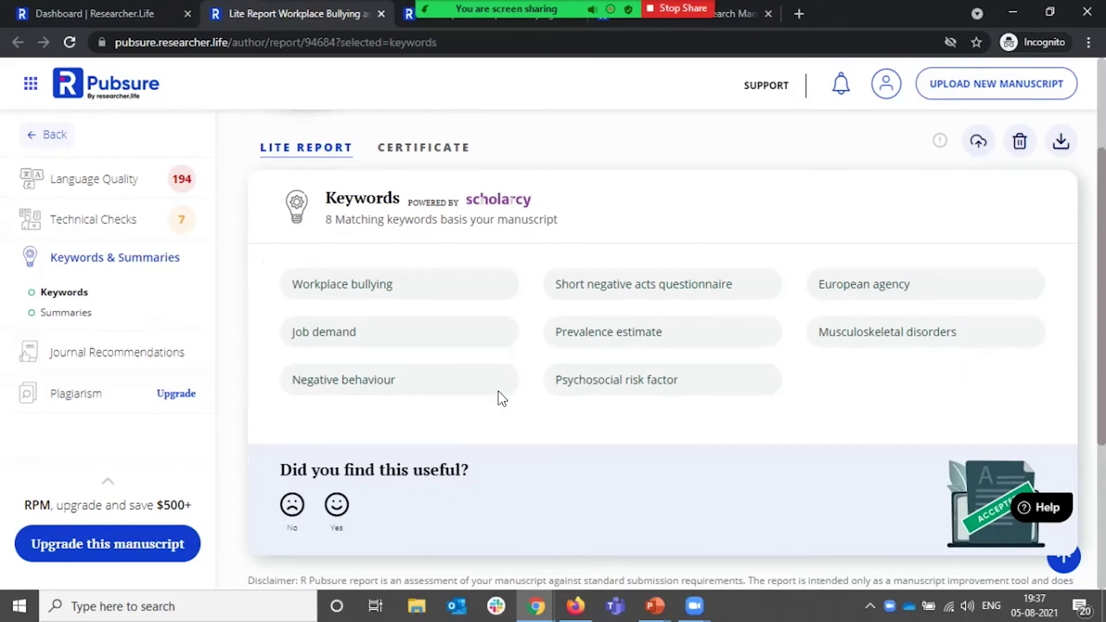
left_click(78, 313)
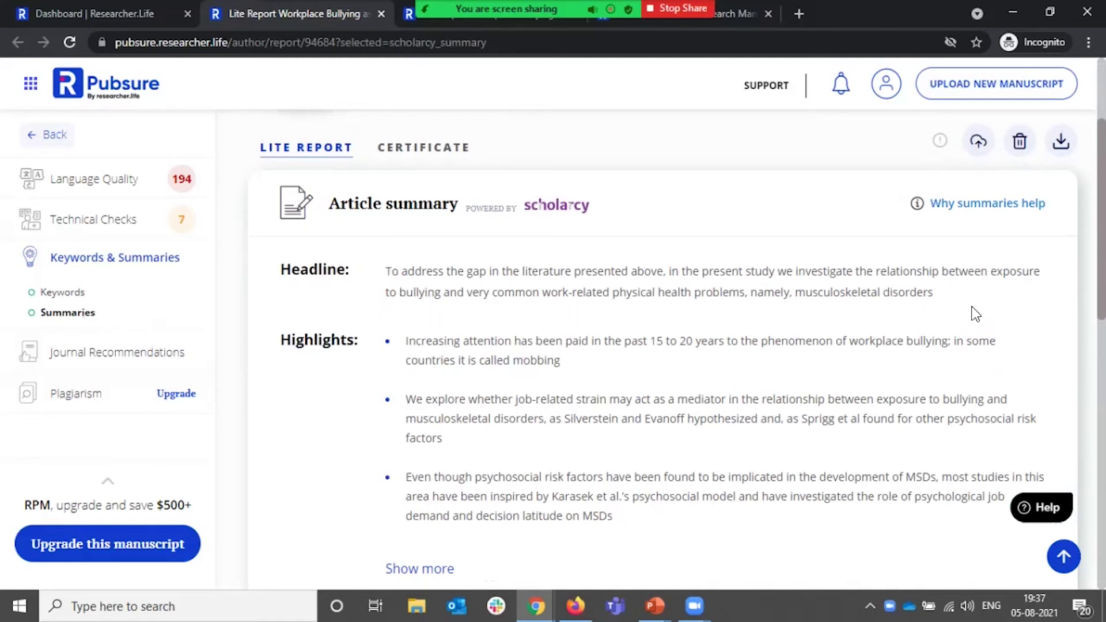
scroll(974, 315, "down", 3)
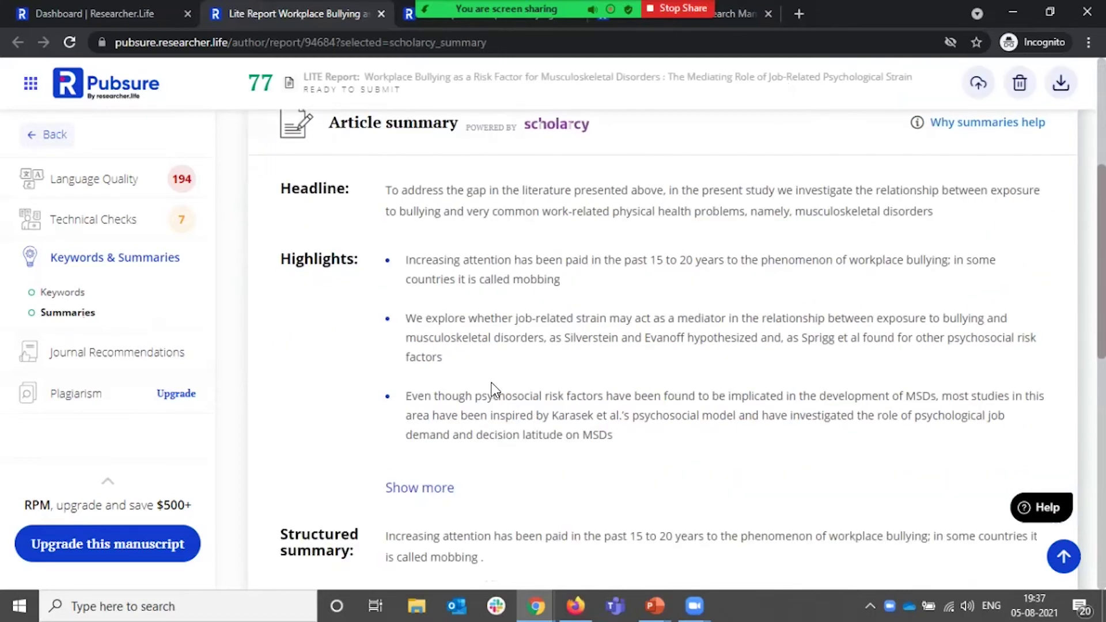
scroll(588, 472, "down", 1)
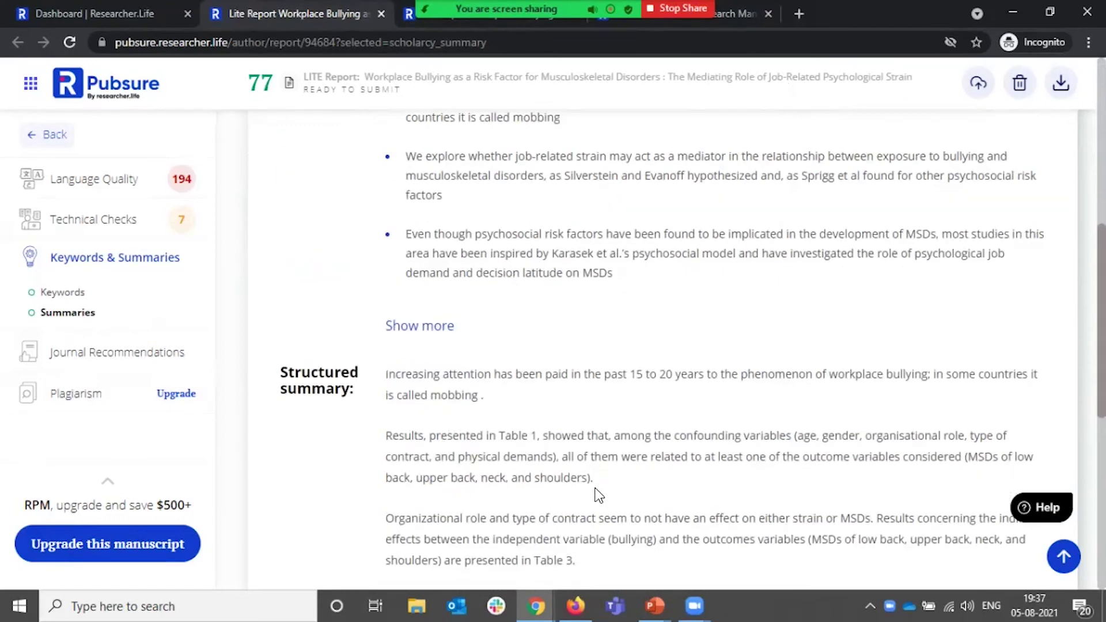
scroll(599, 484, "up", 3)
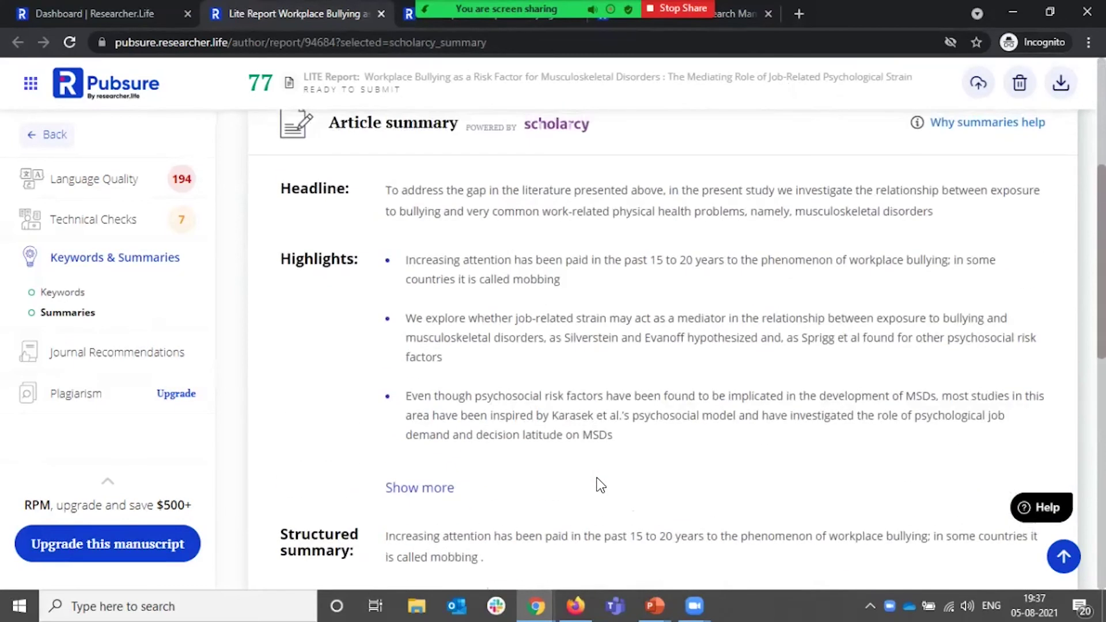
left_click(141, 355)
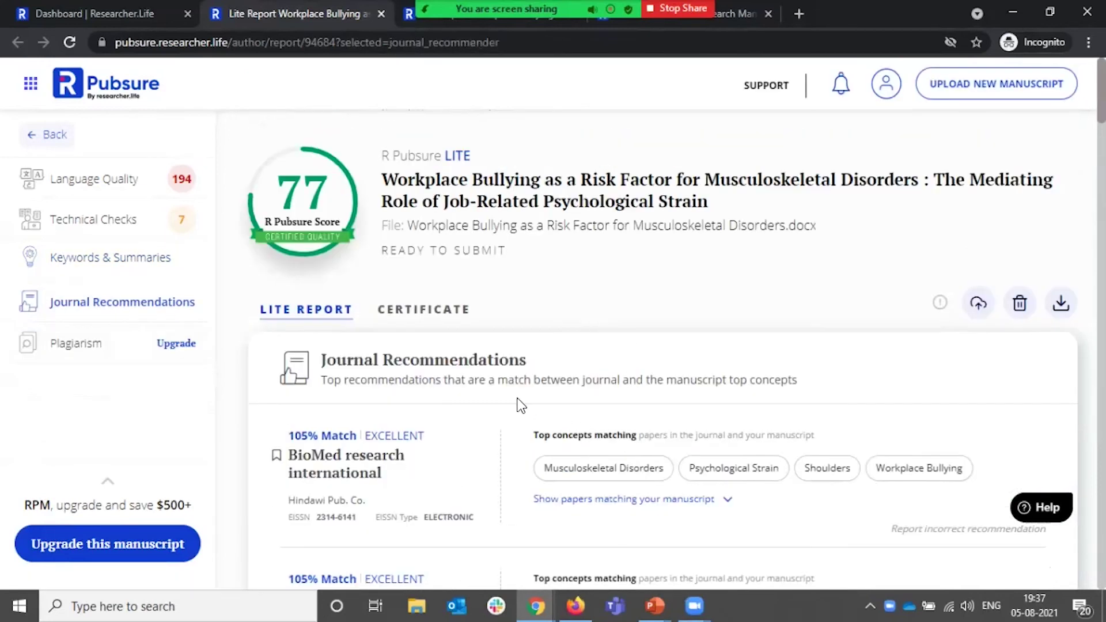
Scroll through the recommended journals, led by BioMed research international at 105% match
scroll(531, 376, "down", 1)
scroll(535, 383, "up", 1)
scroll(535, 383, "down", 1)
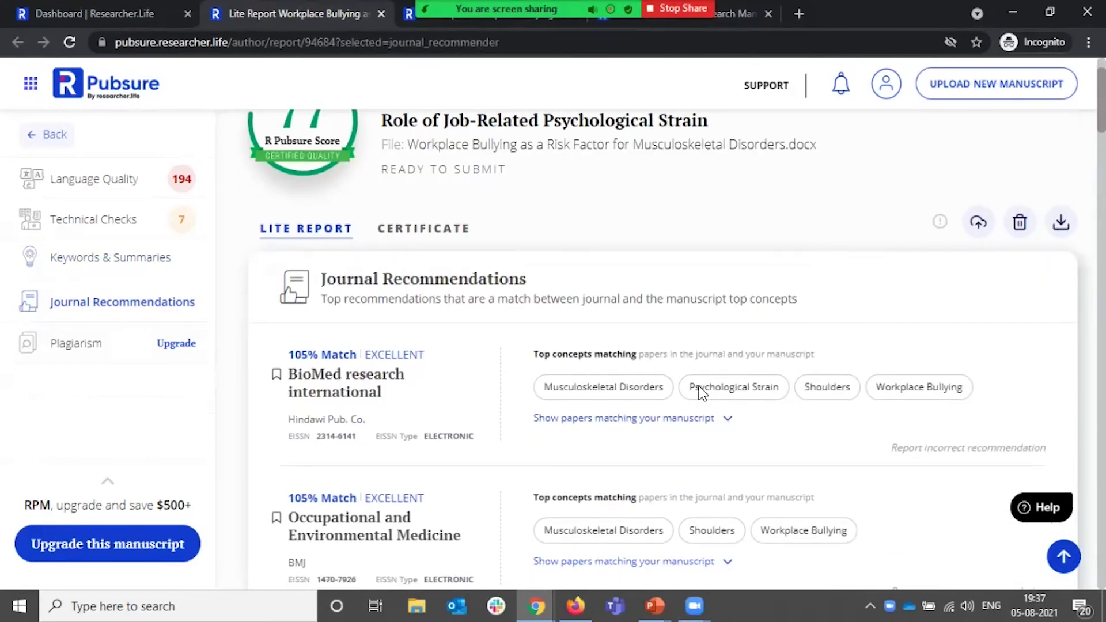
scroll(702, 394, "down", 8)
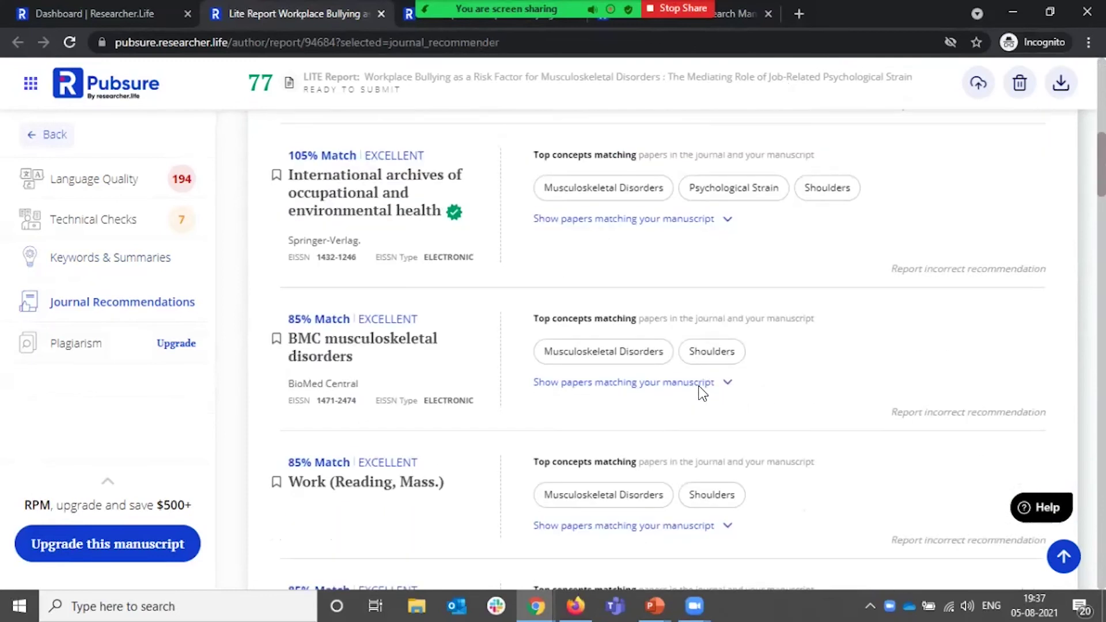
scroll(363, 383, "down", 1)
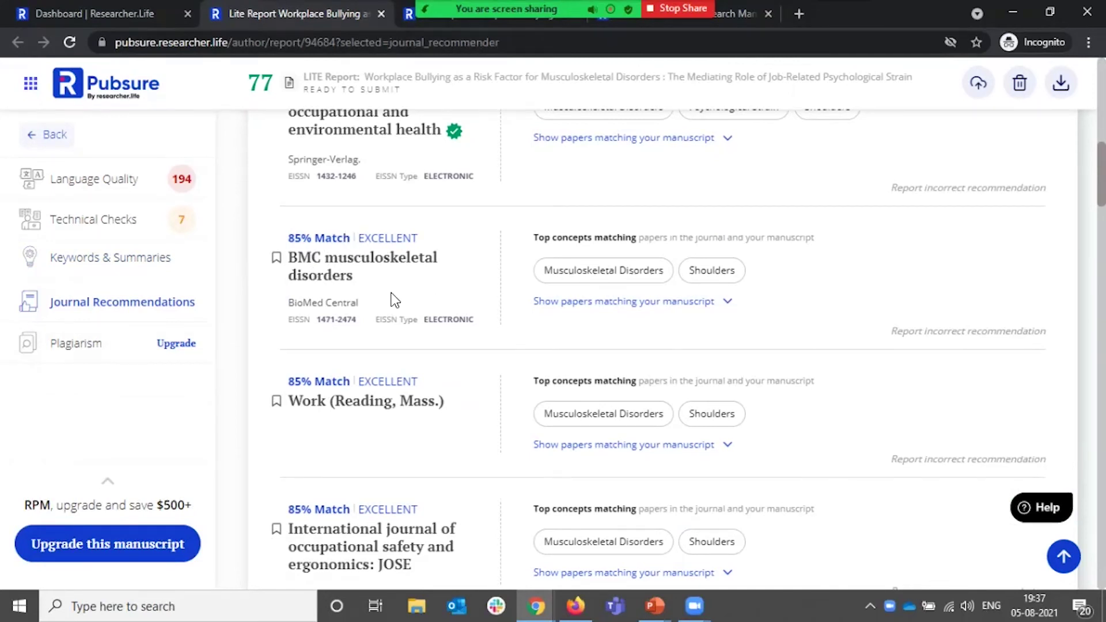
List recent papers matching BMC musculoskeletal disorders and open the upgrade-only Plagiarism section
left_click(591, 305)
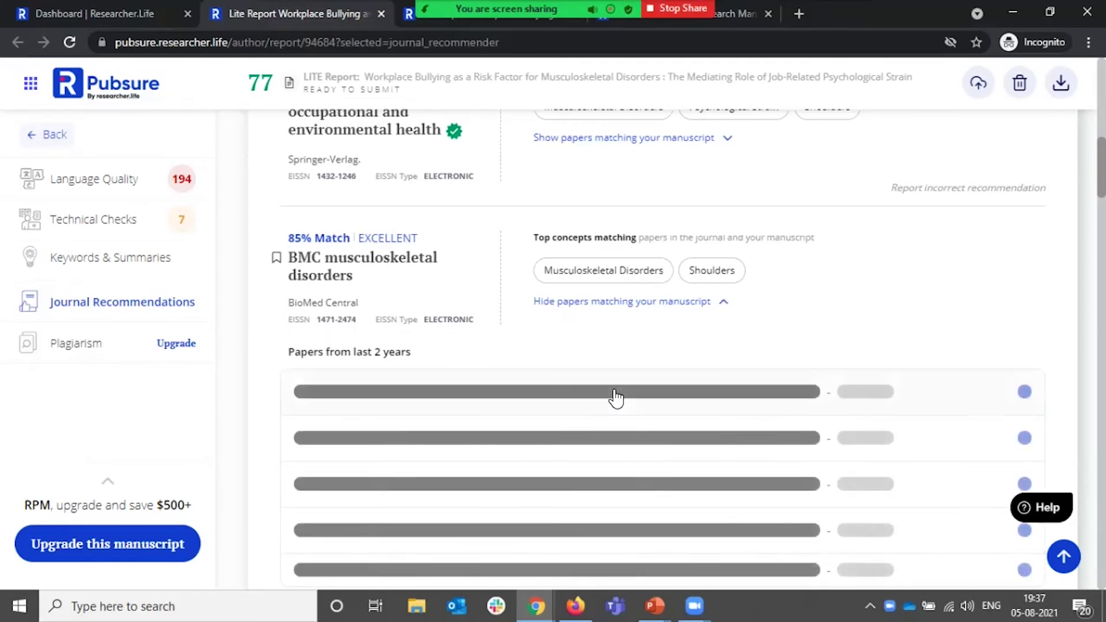
left_click(63, 347)
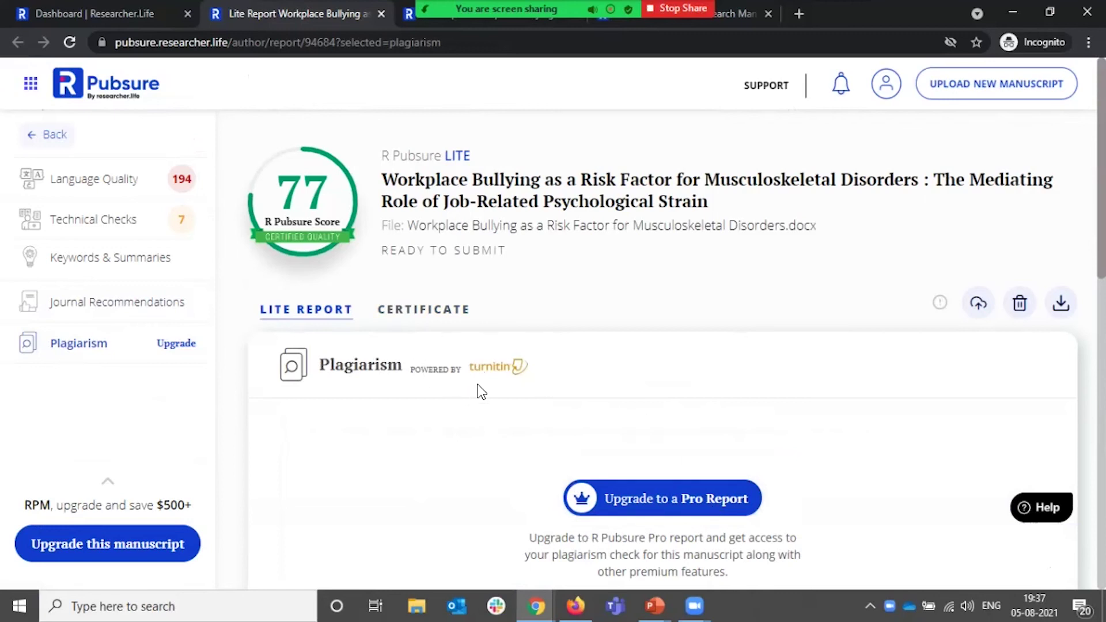
left_click(408, 16)
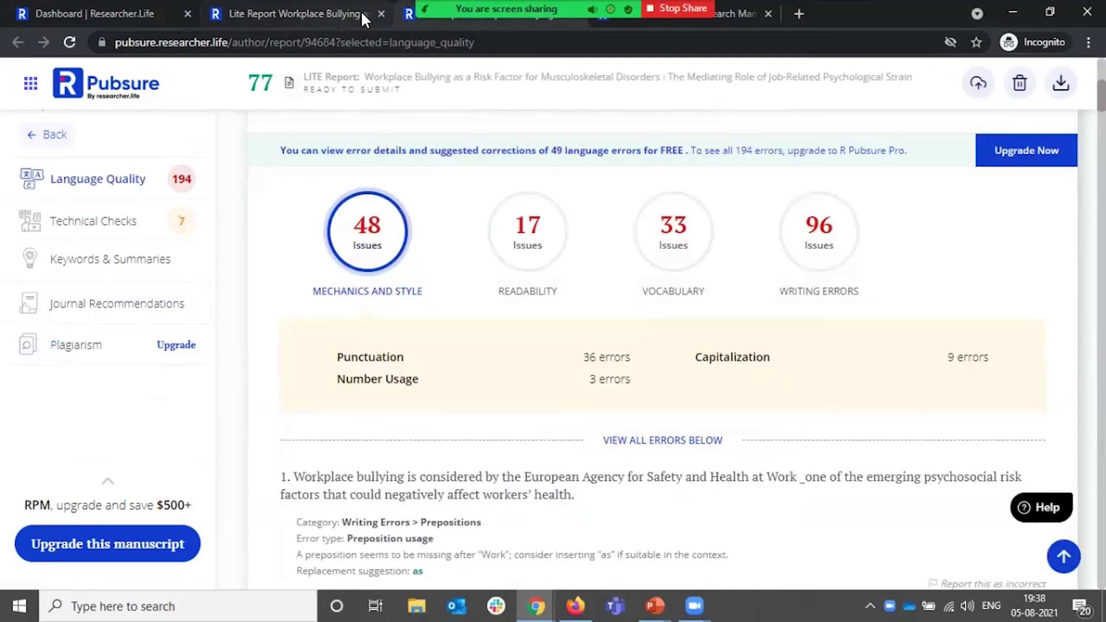
View the sample plagiarism report showing 97% overall similarity, then return to the dashboard
left_click(739, 14)
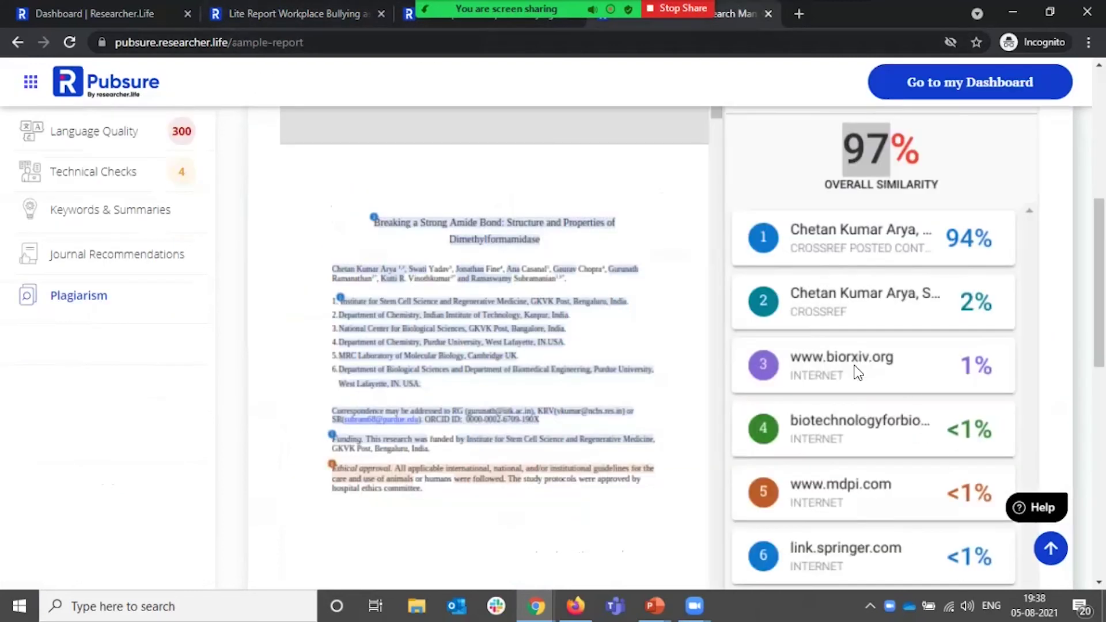
scroll(828, 366, "up", 1)
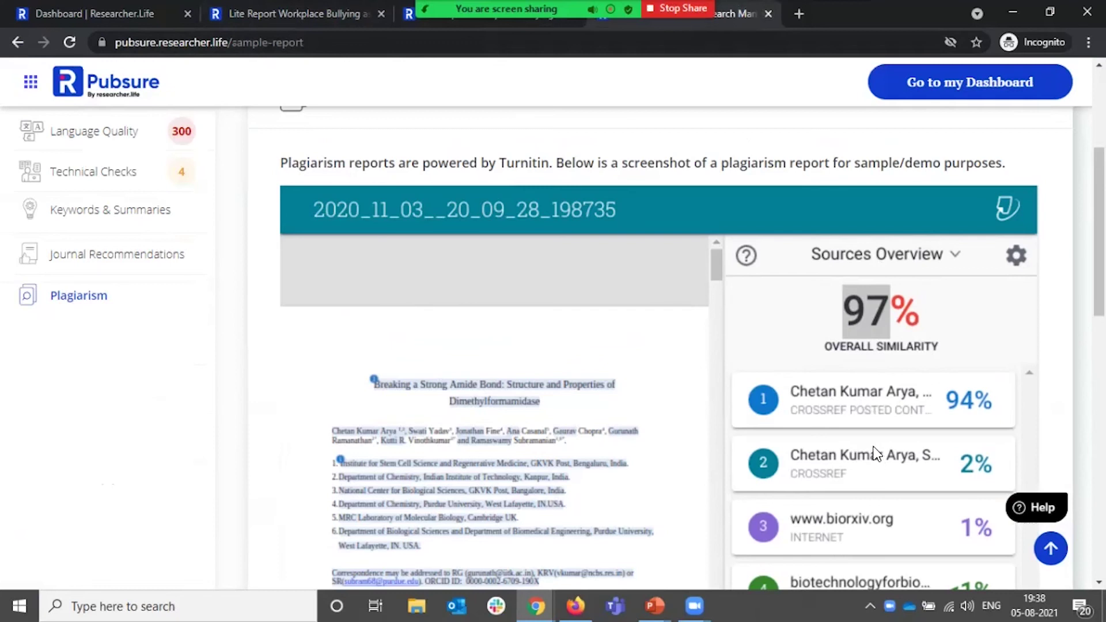
left_click(144, 11)
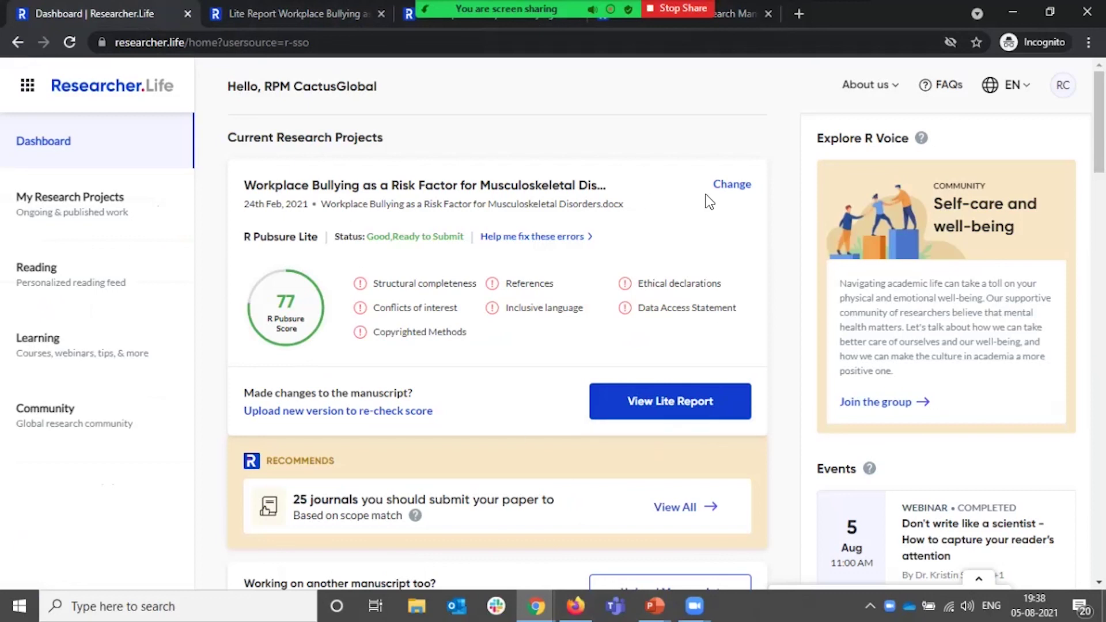